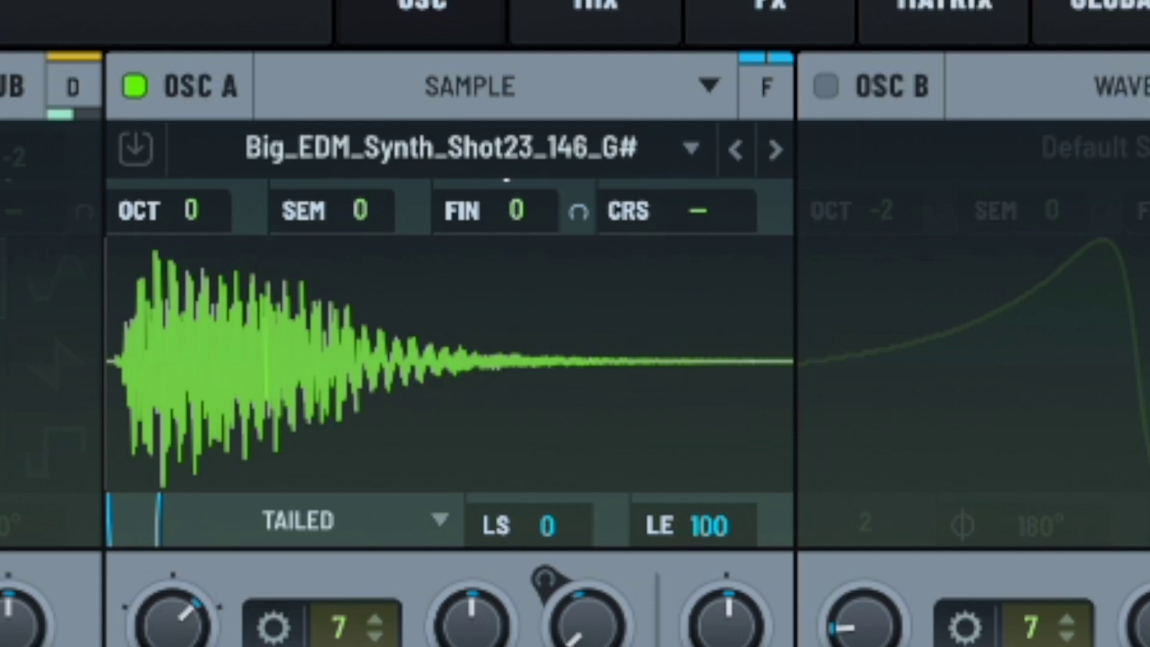
Switch oscillator A to Multisample mode and load a factory instrument from the Strings category
left_click(770, 9)
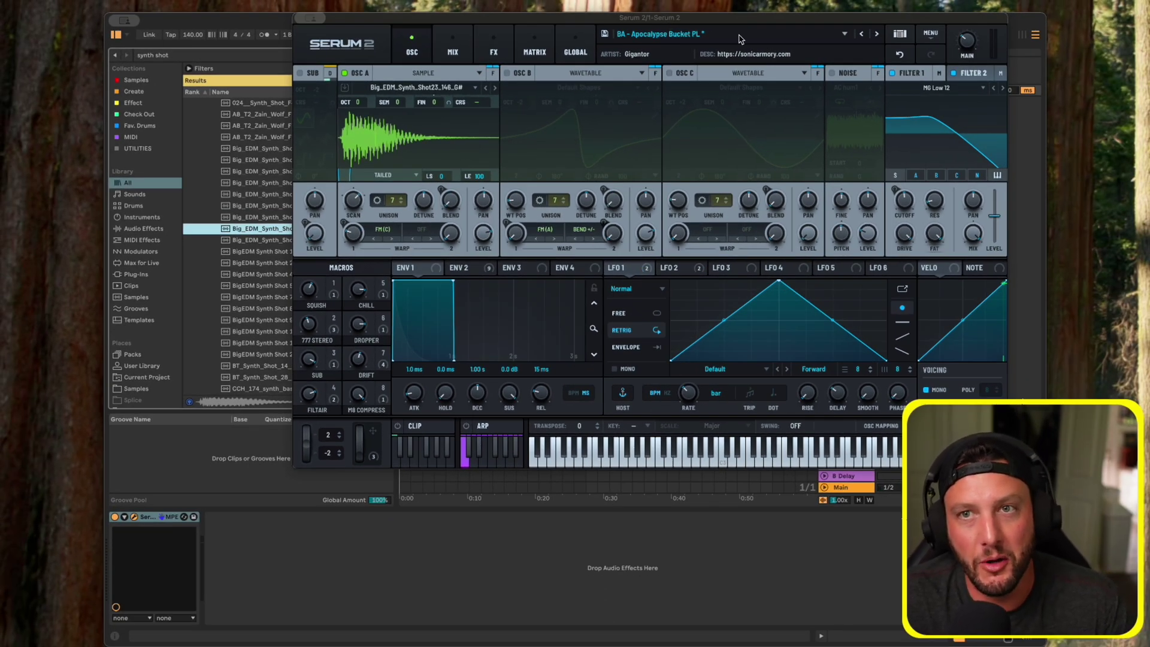
left_click(423, 72)
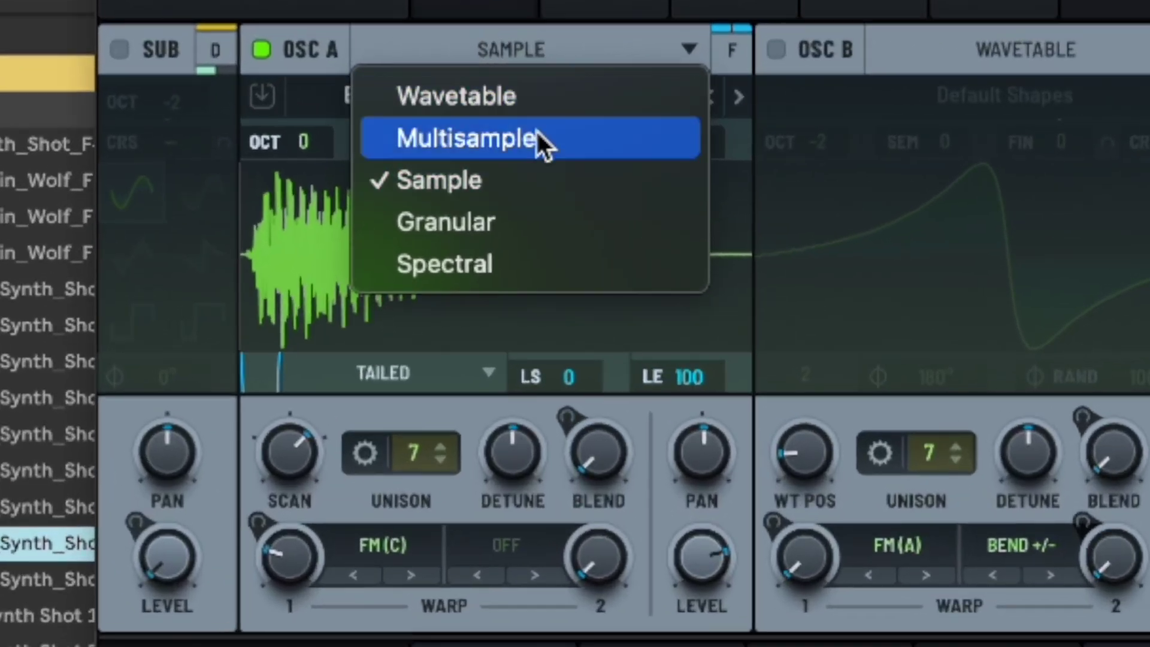
left_click(536, 136)
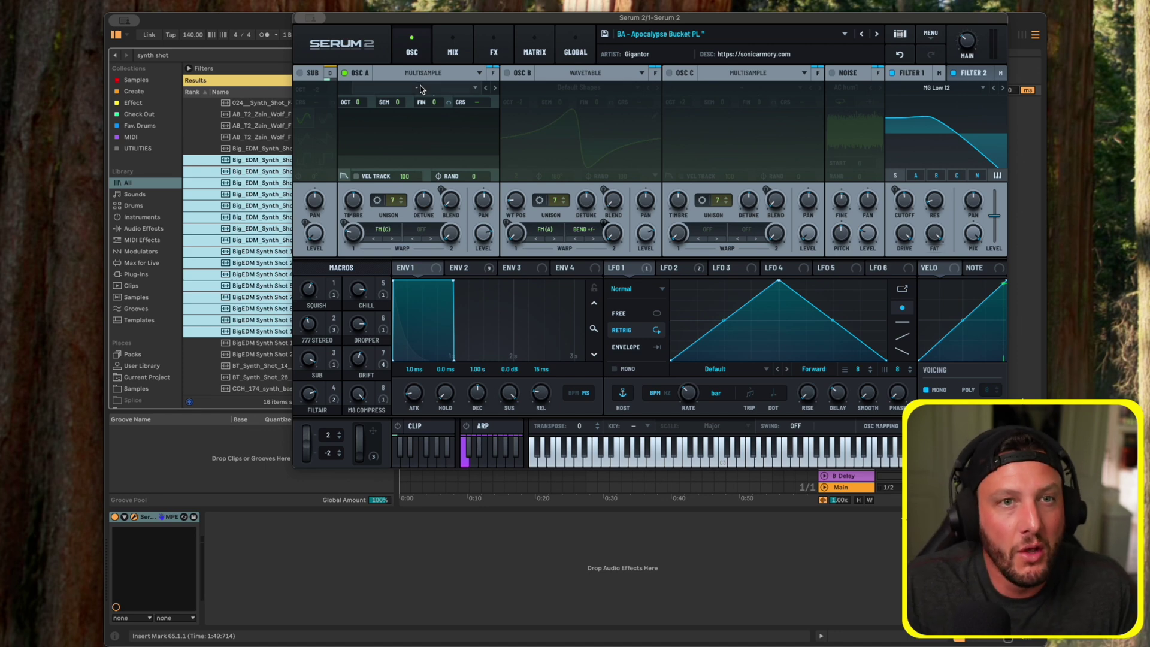
left_click(420, 88)
mouse_move(413, 101)
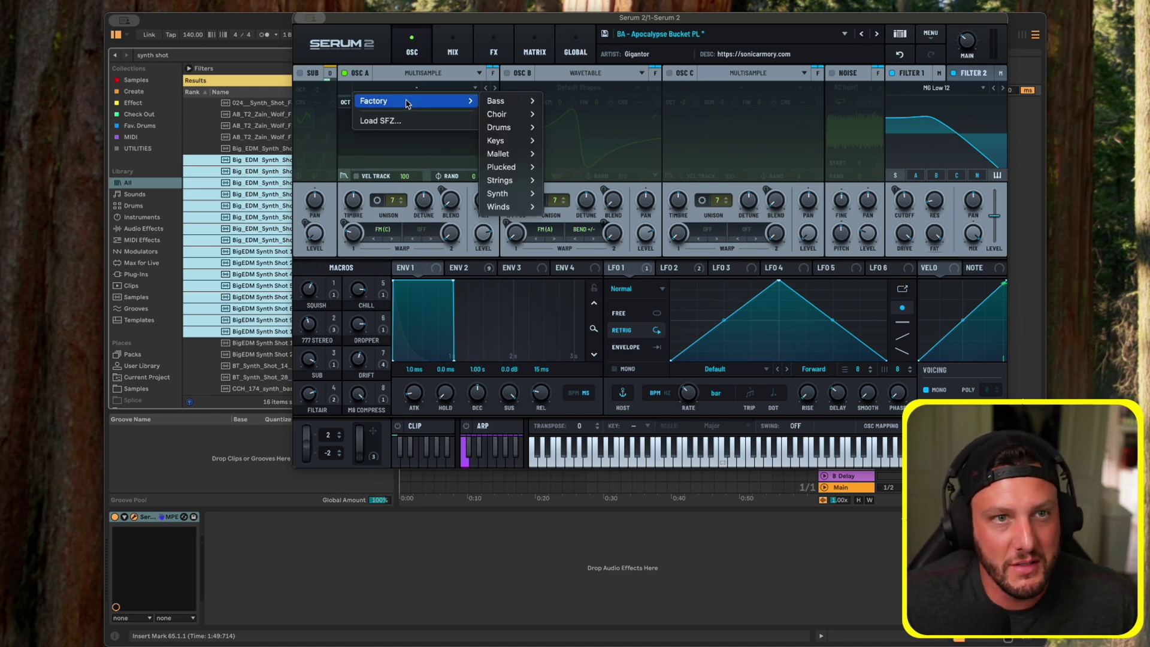
mouse_move(515, 178)
left_click(579, 171)
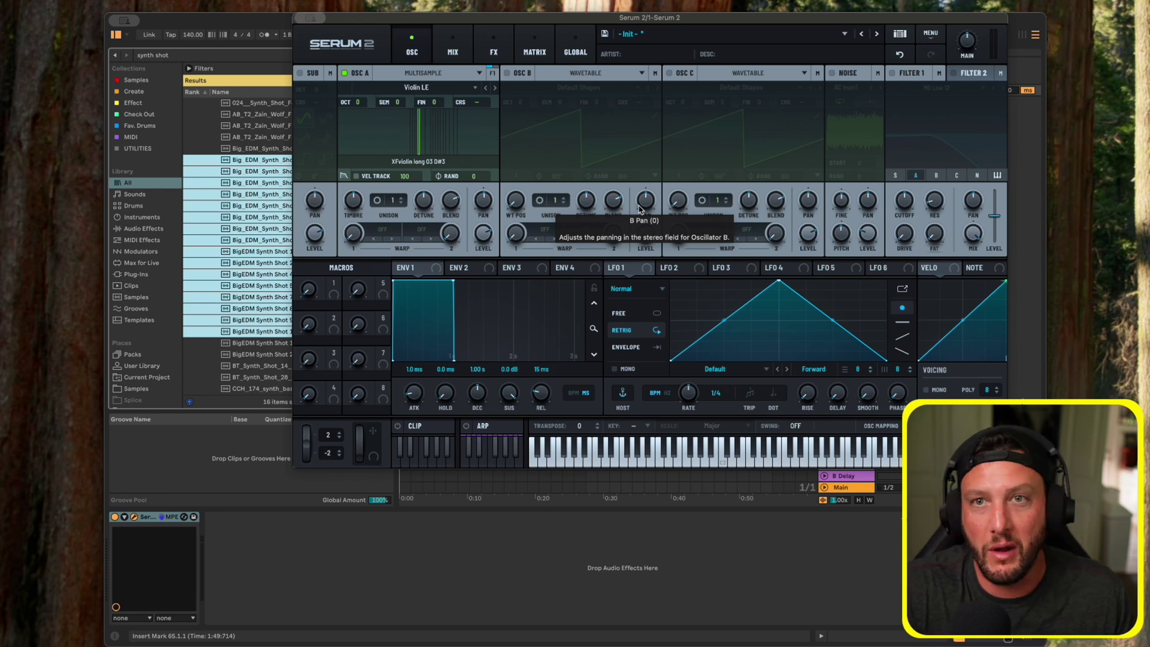
left_click(595, 76)
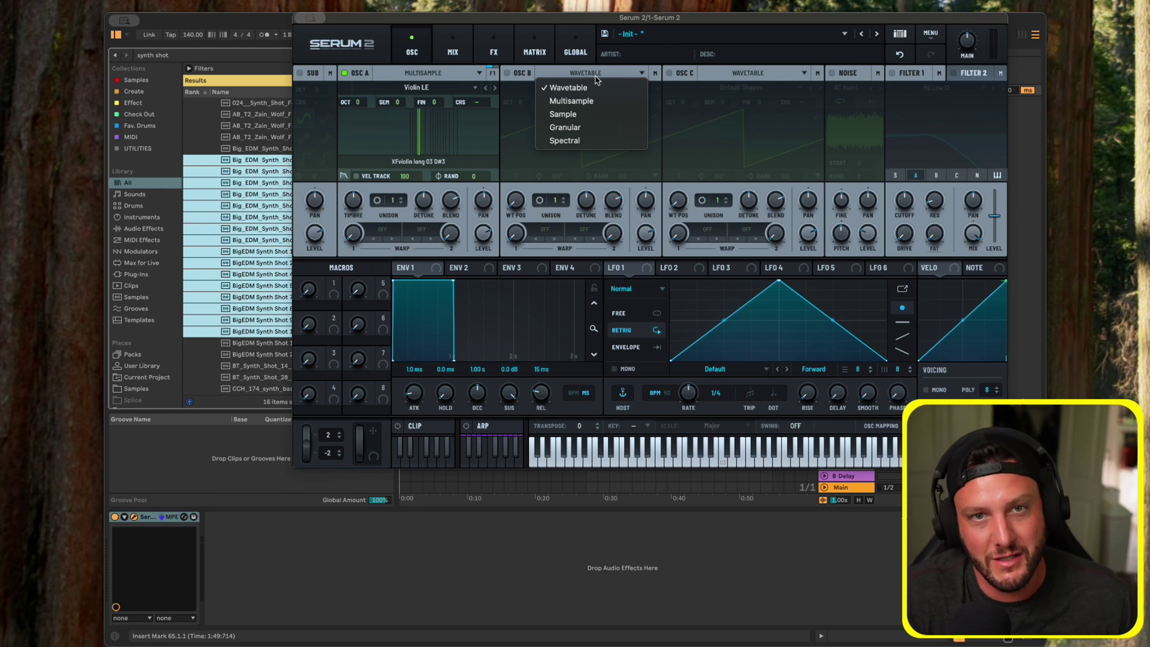
left_click(649, 160)
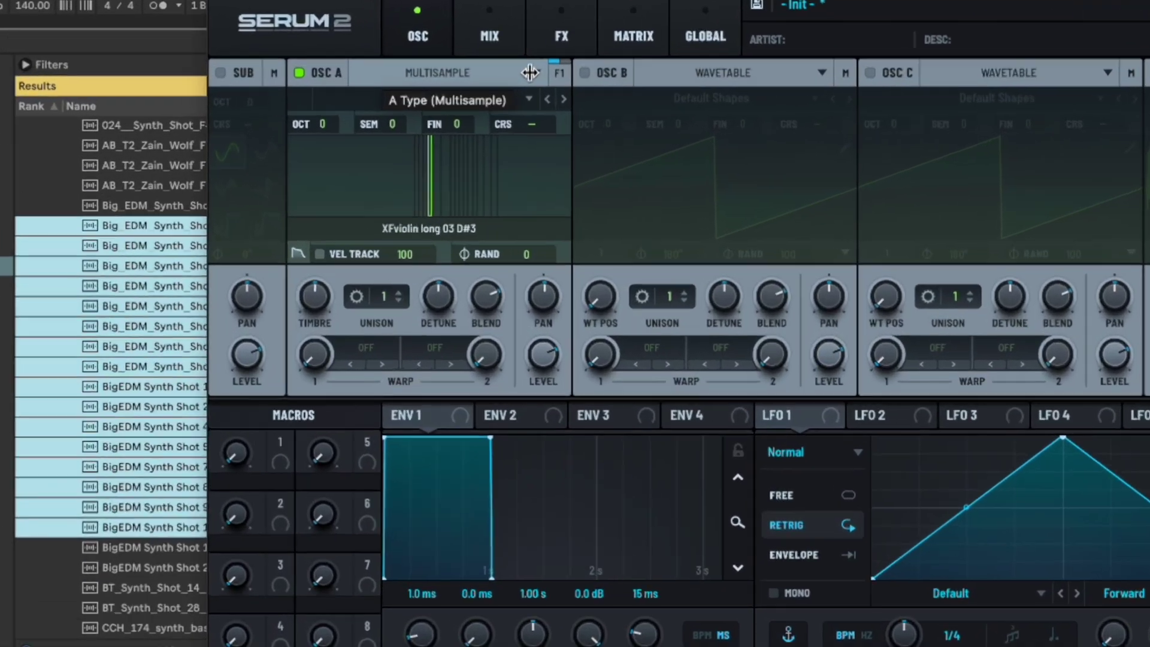
Switch oscillator A to Granular mode and load the BigEDM Synth Shot 20 D# sample into it
left_click(531, 72)
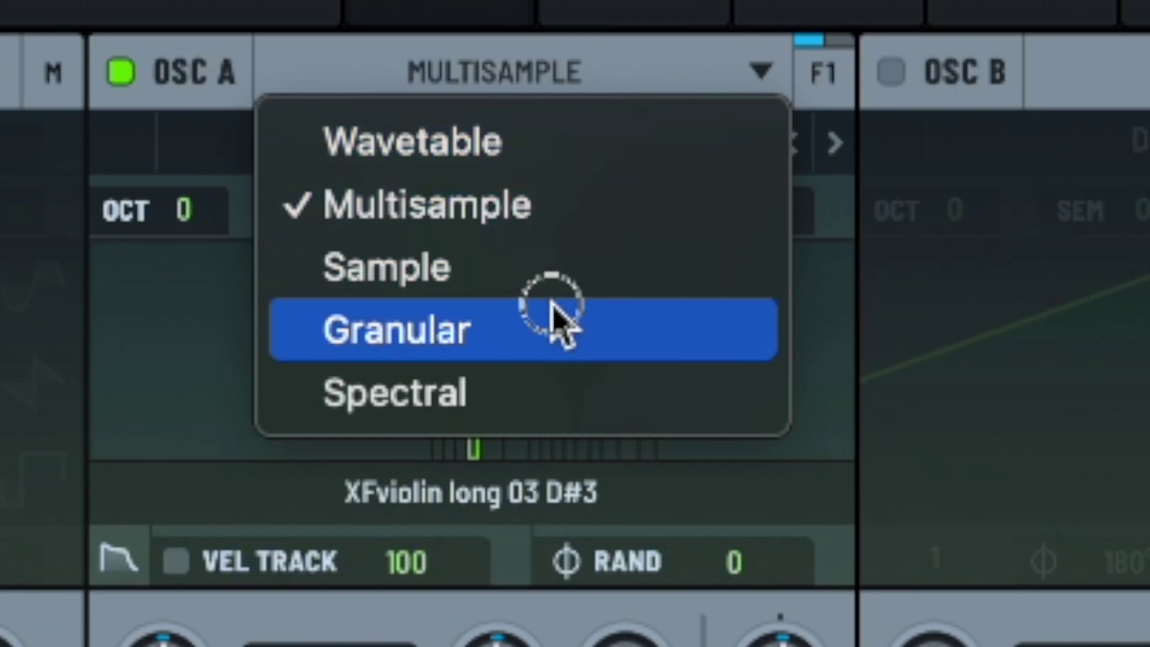
left_click(551, 313)
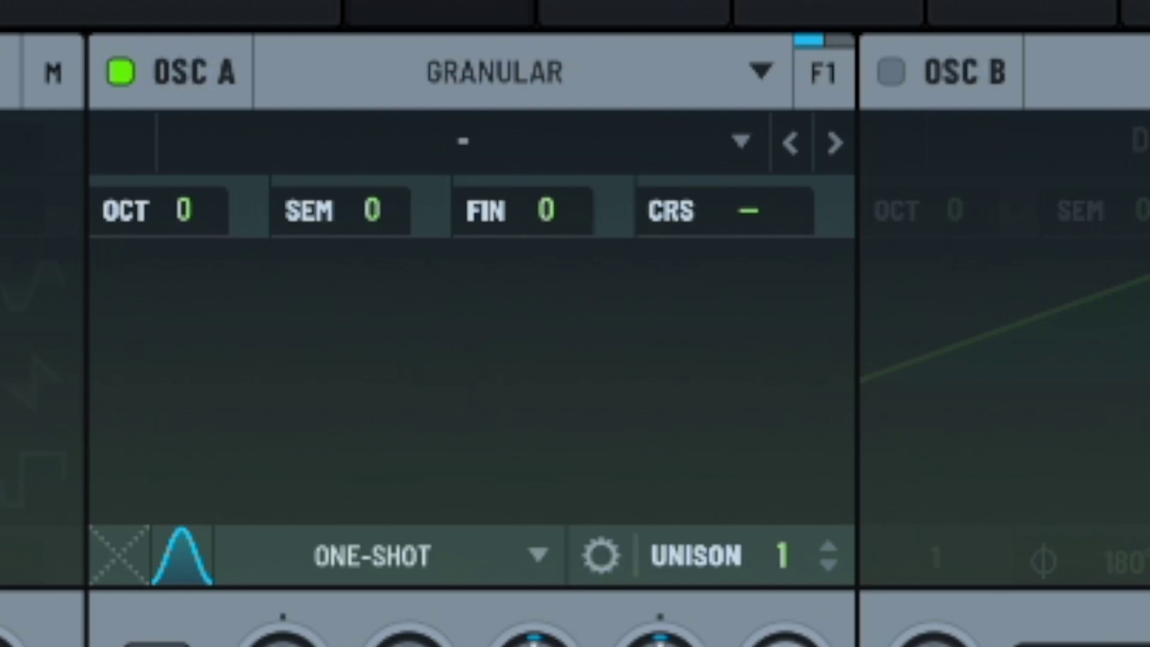
left_click_drag(236, 506, 335, 390)
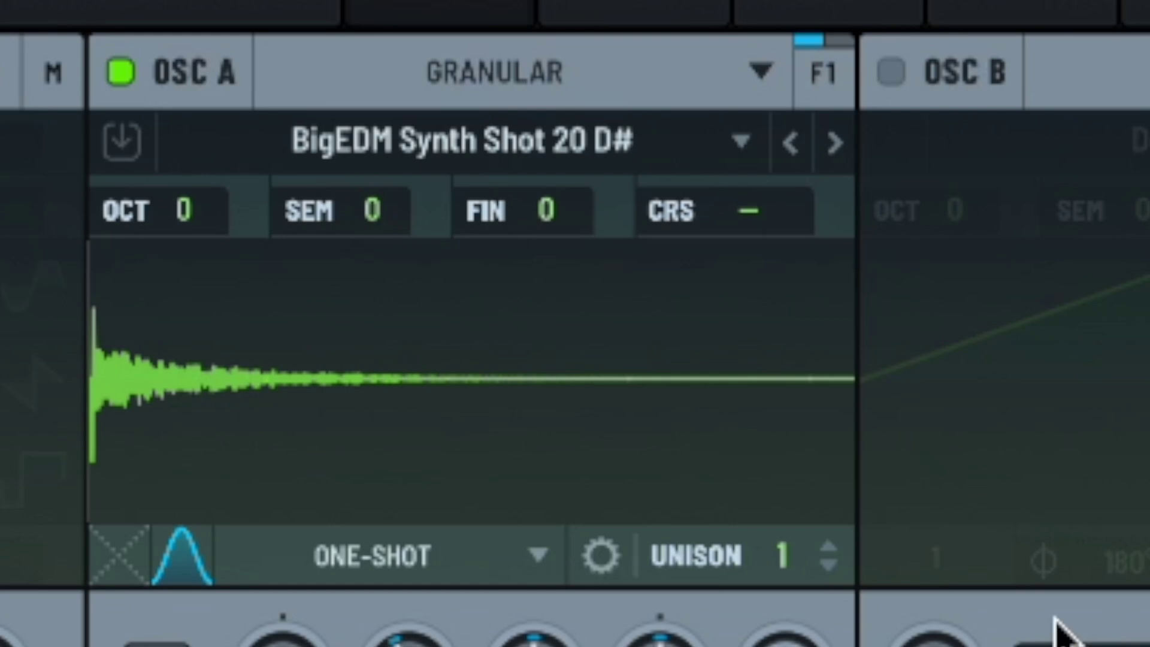
Set oscillator A's playback to forward loop and change the oscillator type to Spectral
left_click(466, 562)
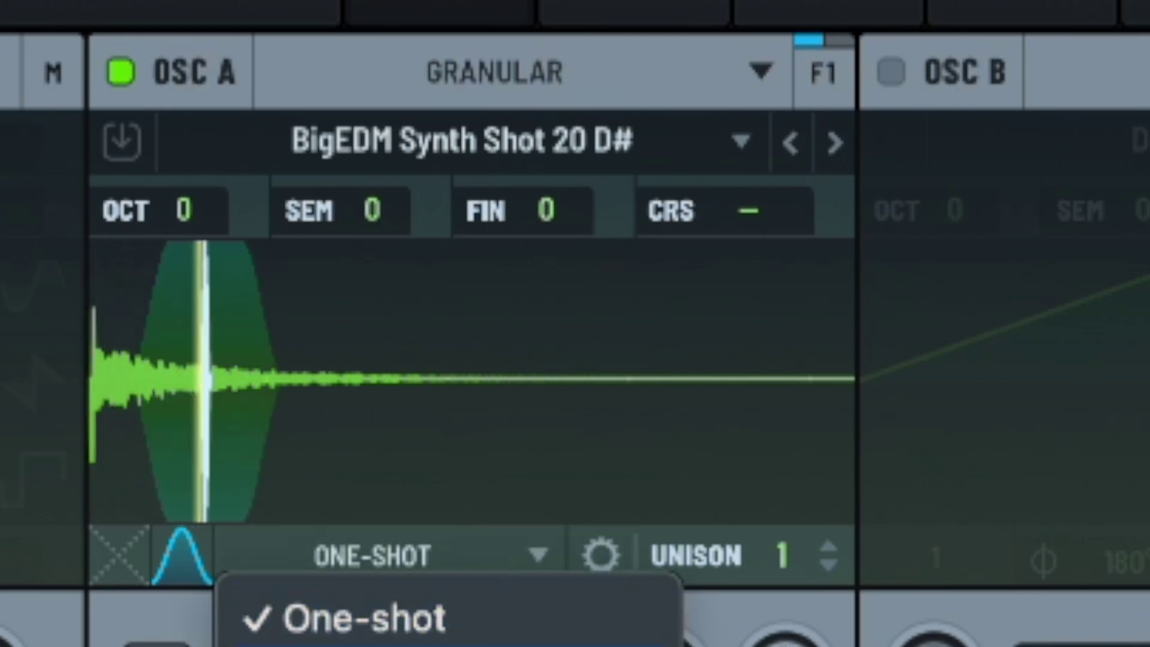
left_click(456, 646)
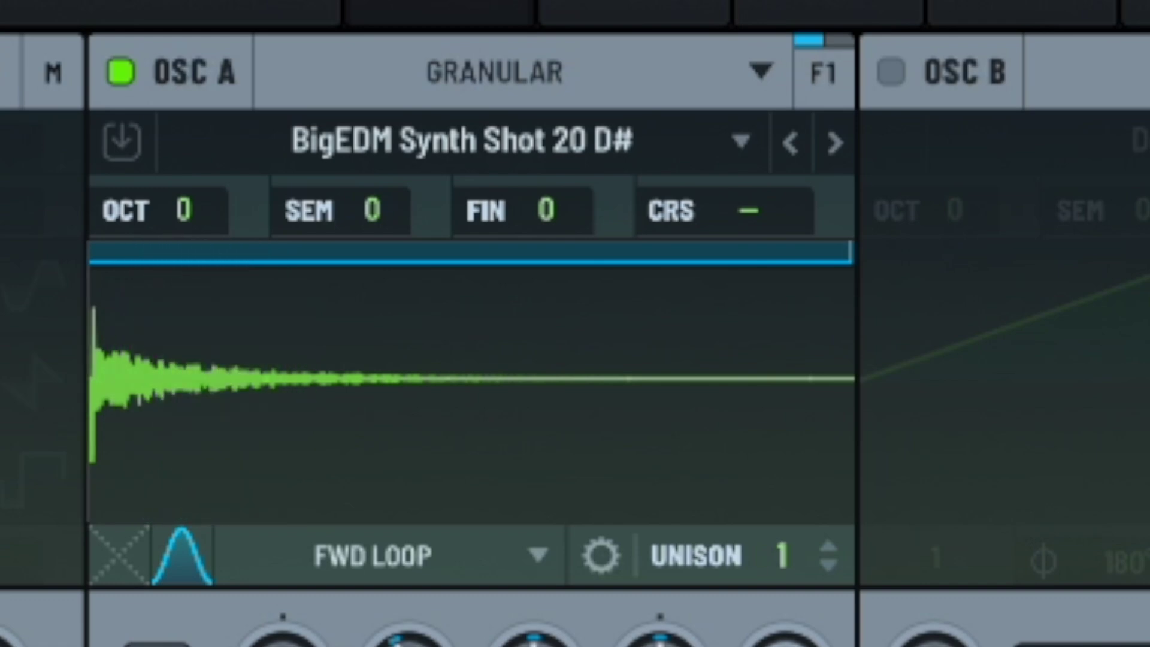
left_click(600, 86)
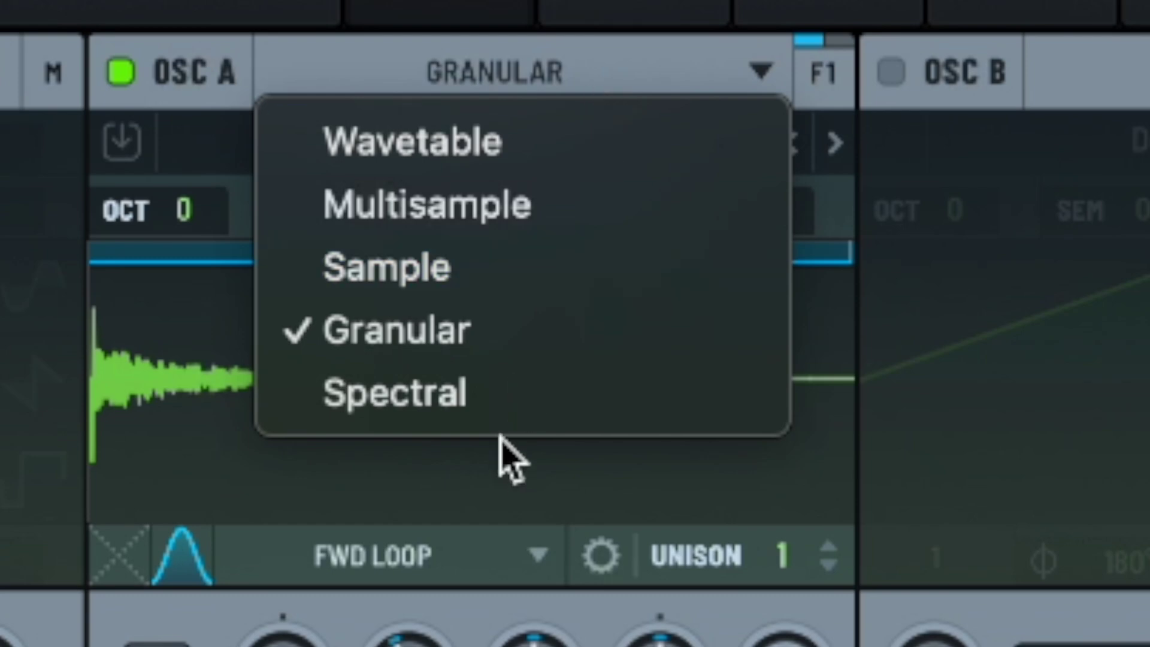
left_click(516, 395)
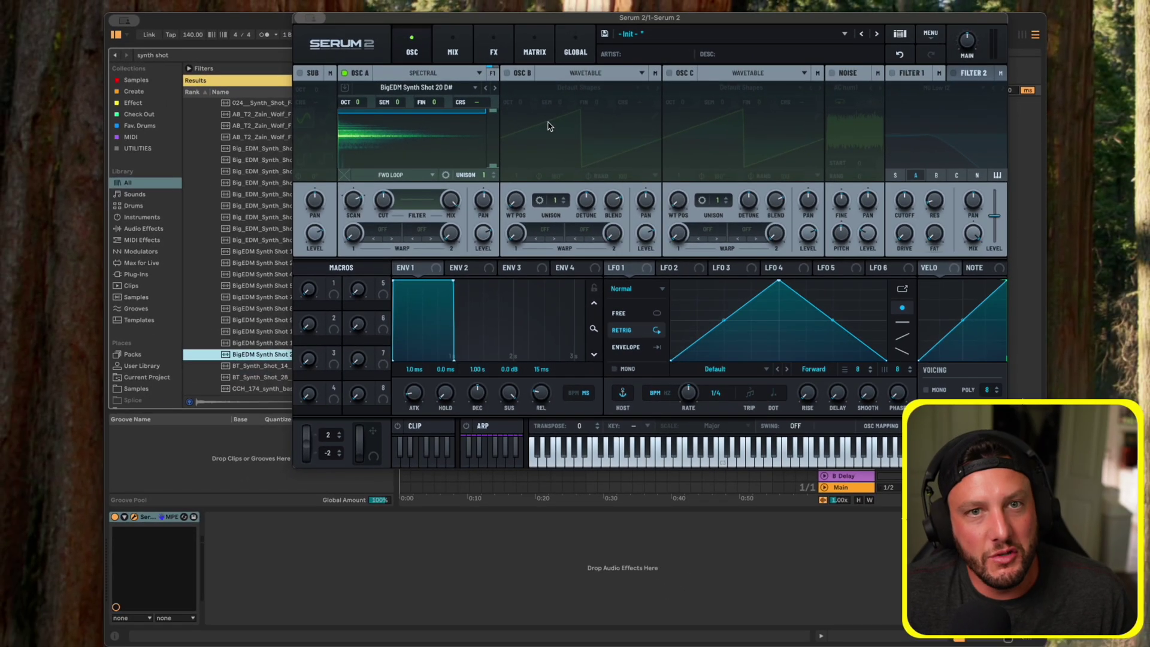
Enable oscillator B and open its Default Shapes wavetable in the wavetable editor
left_click(507, 72)
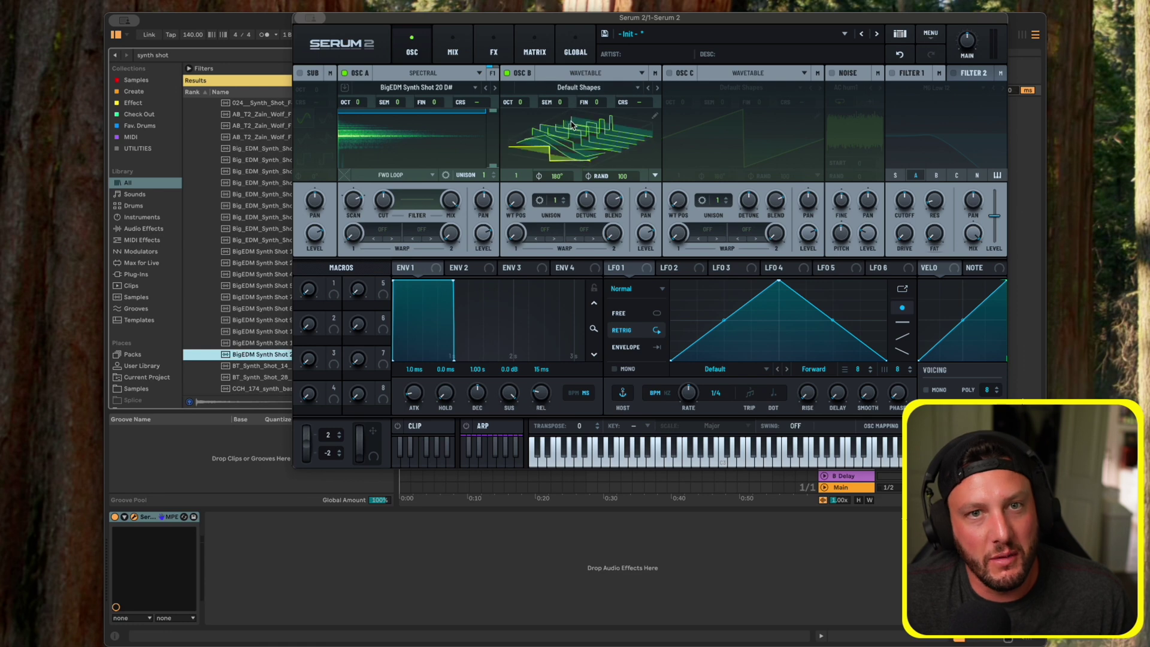
left_click(585, 151)
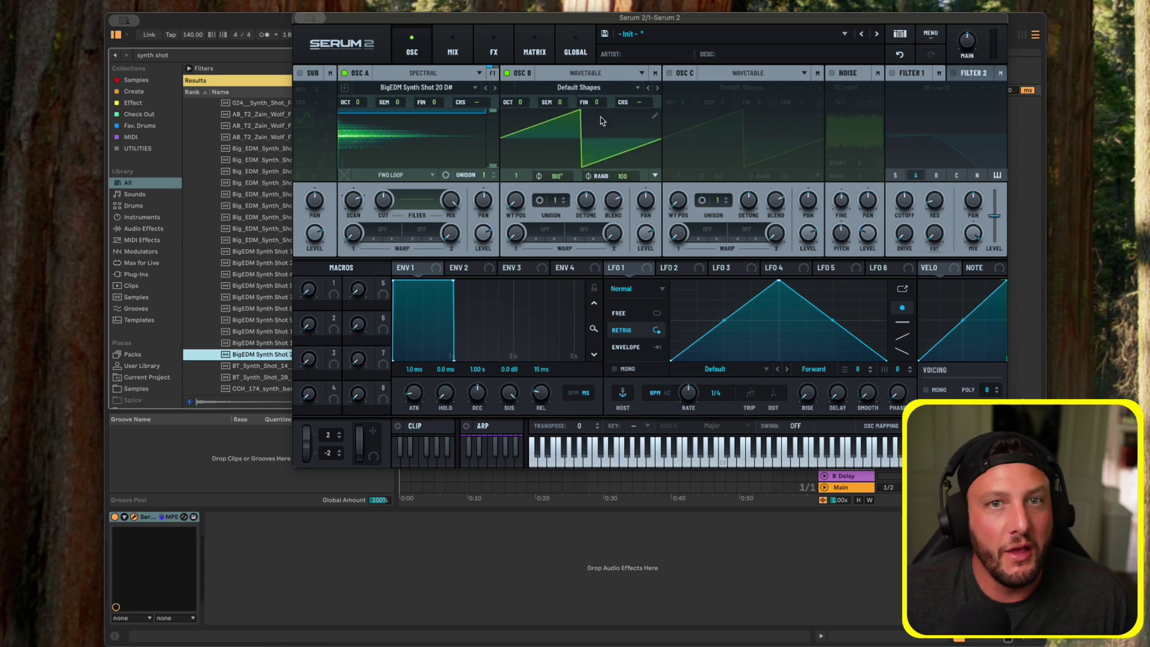
left_click(655, 115)
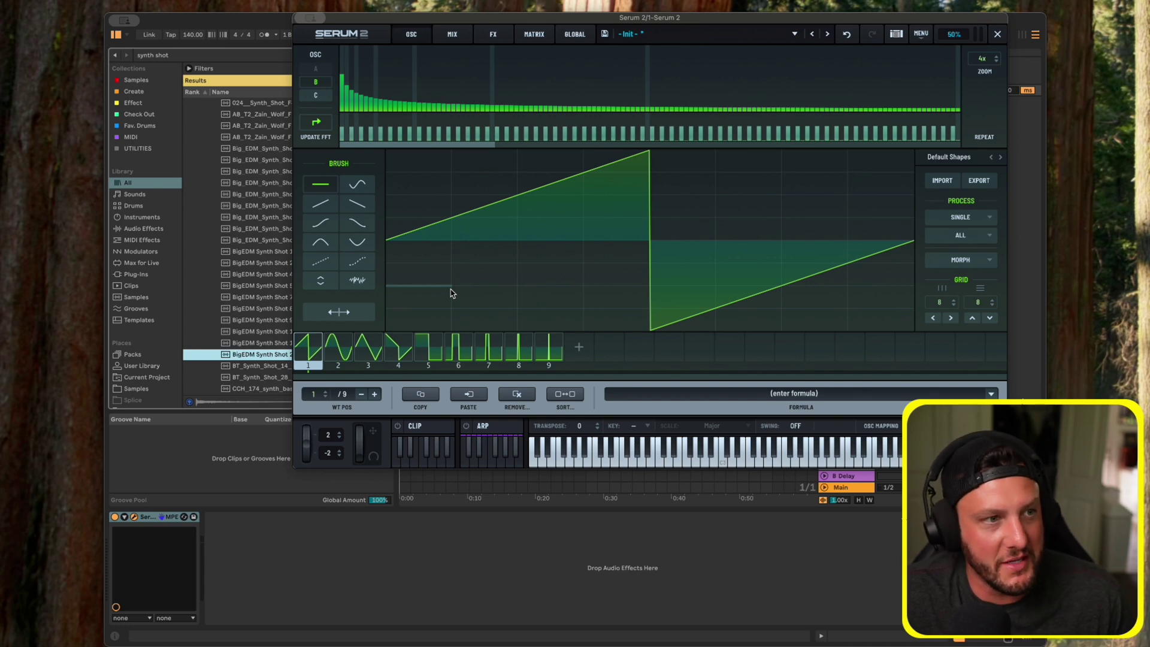
Apply Morph - Spectral to oscillator B's wavetable frames
left_click(970, 264)
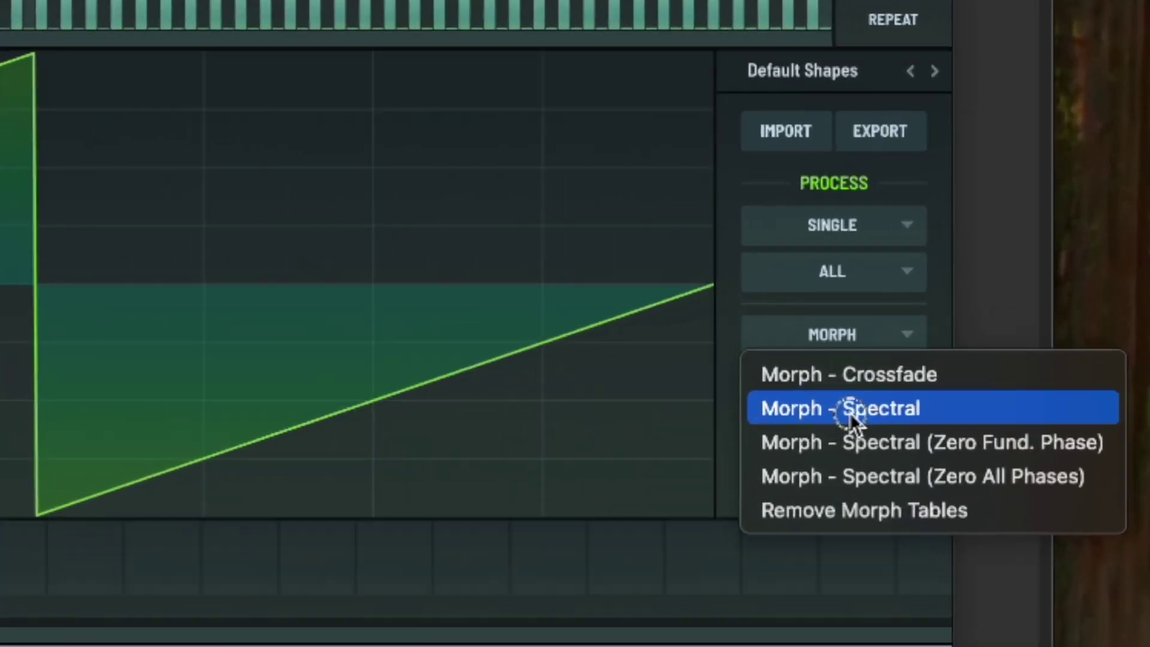
left_click(850, 412)
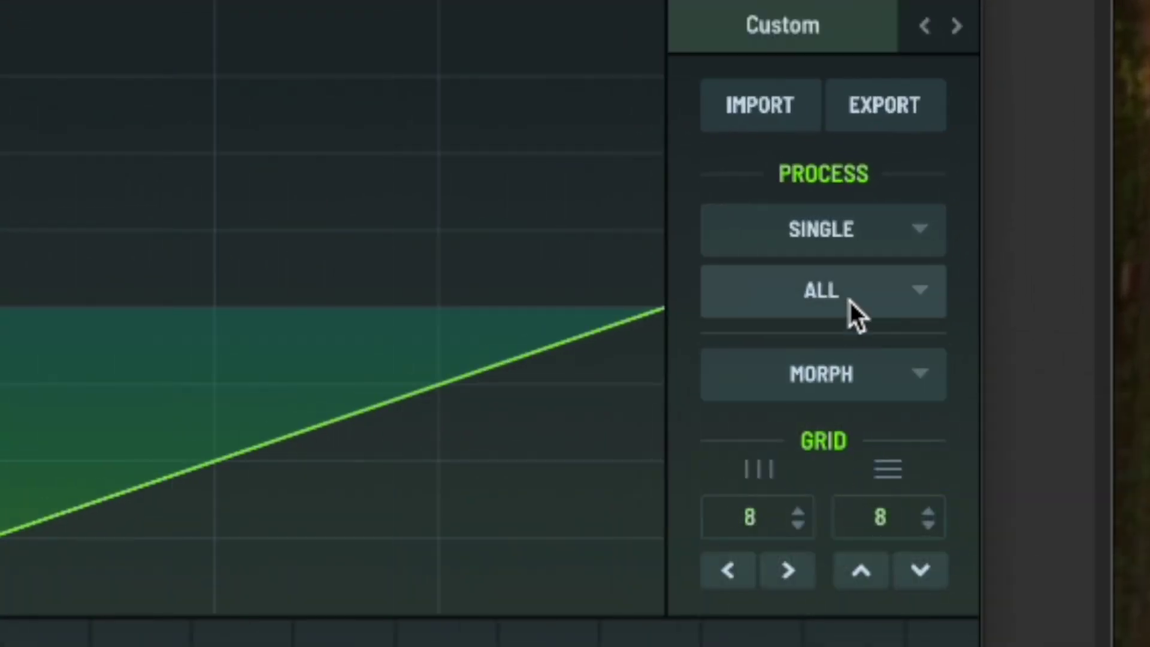
left_click(849, 400)
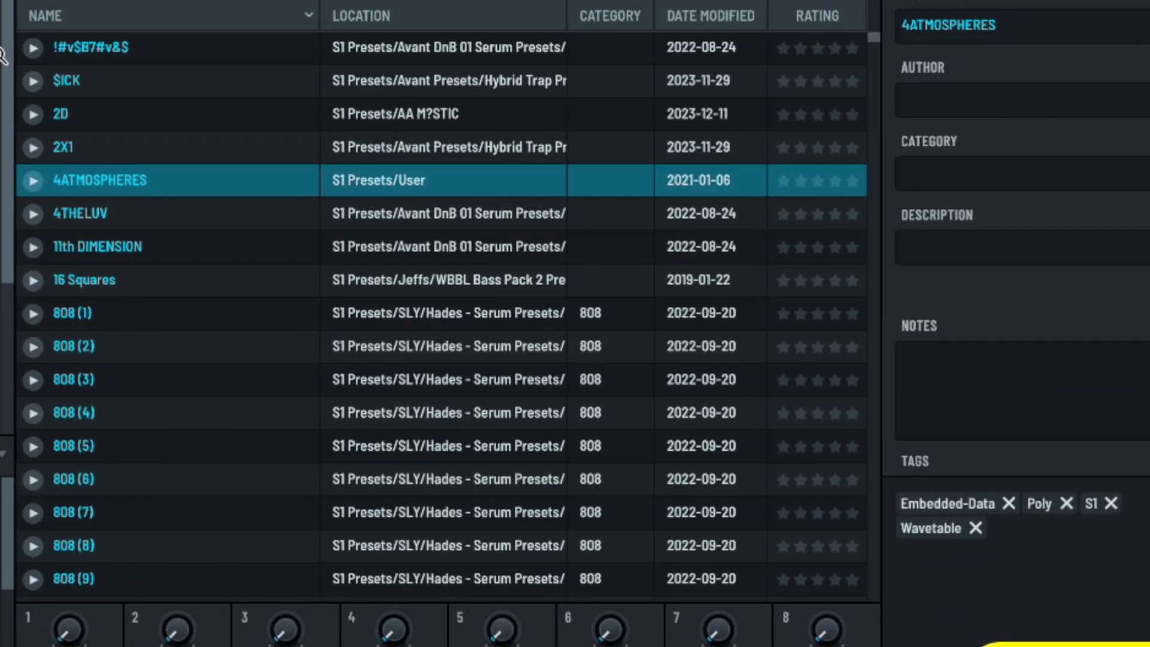
Audition the !#v$B7#v&$, $ICK and 2X1 presets, load 808 (6), and return to the oscillator view
left_click(37, 52)
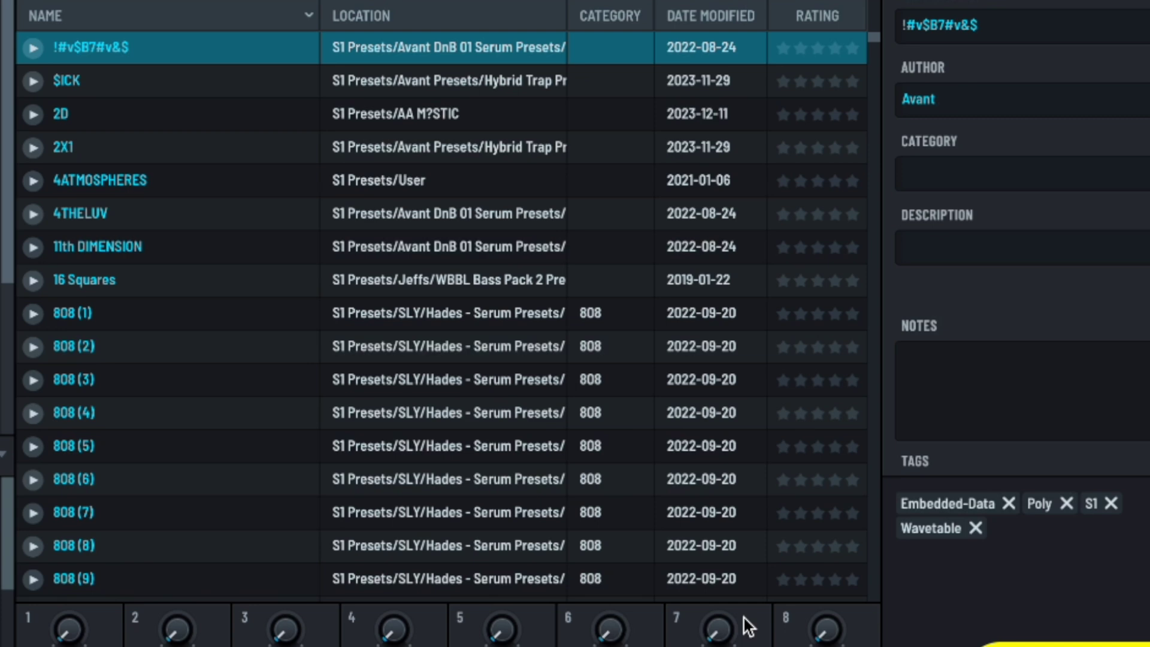
left_click(32, 82)
left_click(33, 147)
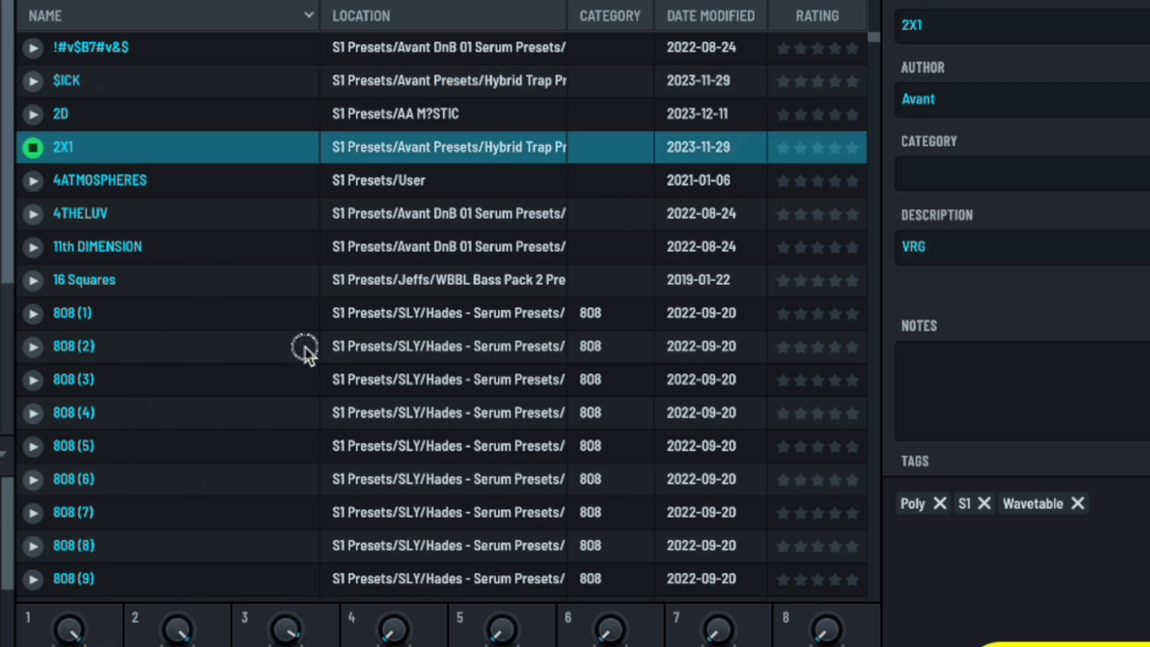
left_click(34, 479)
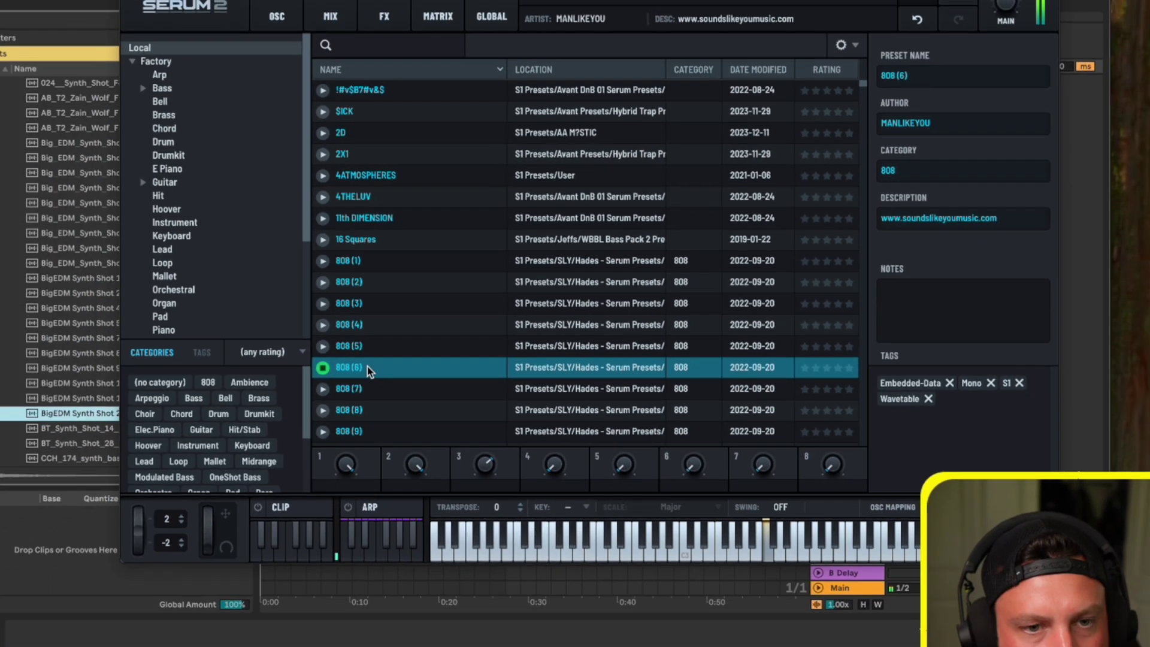
left_click(322, 368)
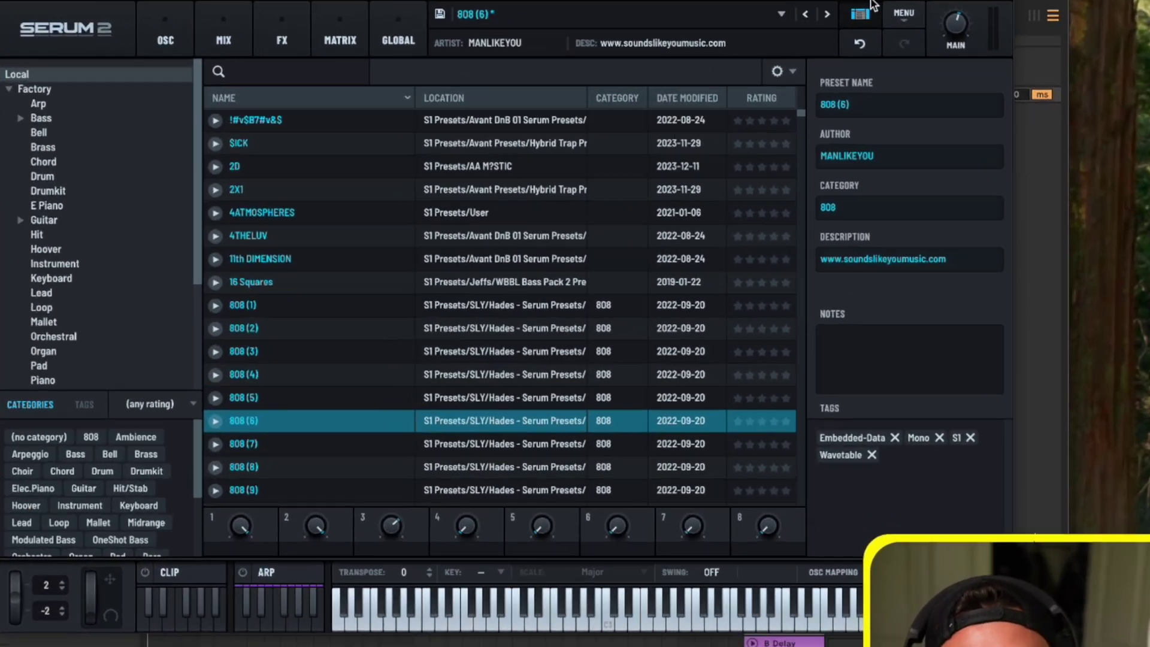
left_click(869, 8)
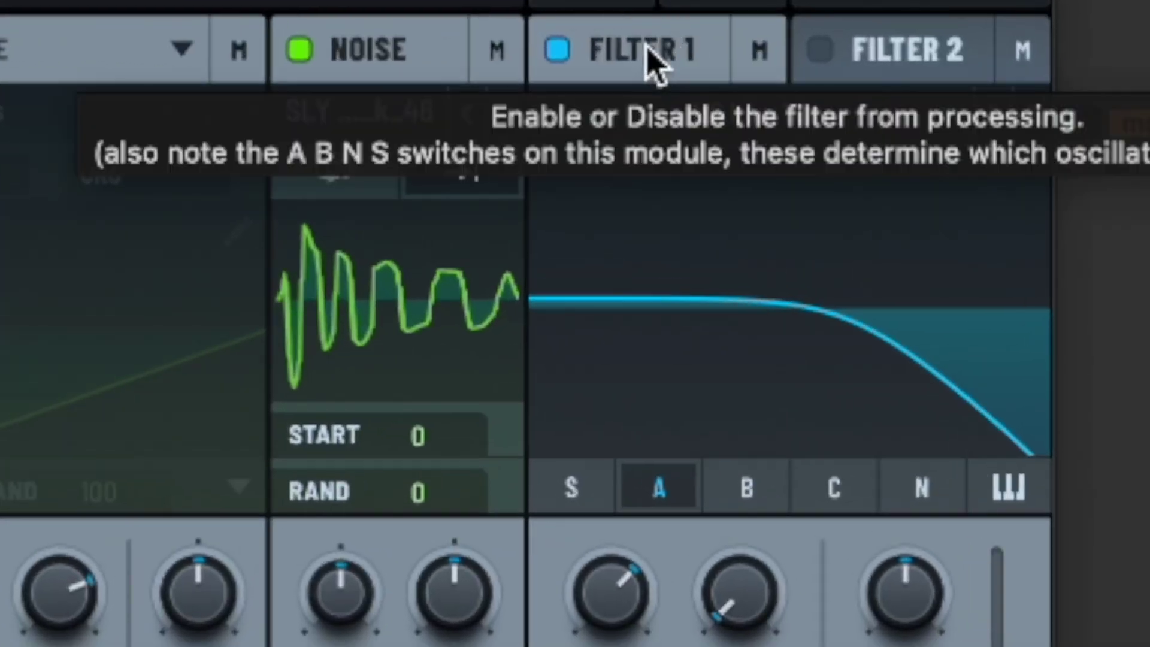
Try the Wsp and Diffusor types from the S2 Filters category on Filter 1
left_click(719, 113)
mouse_move(724, 225)
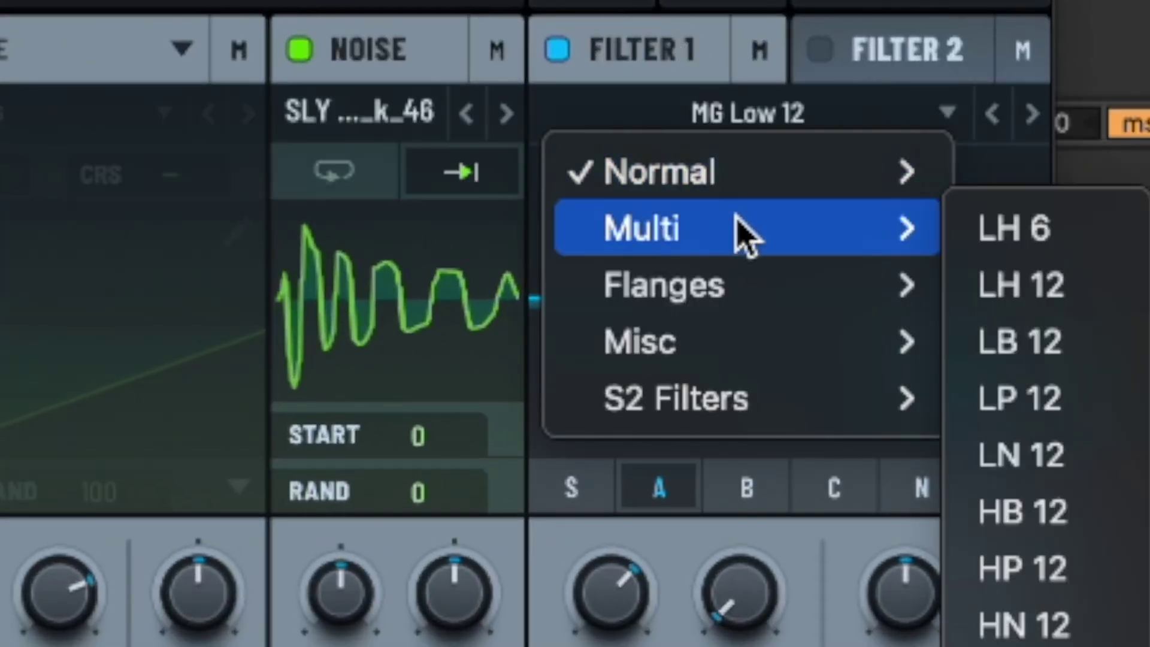
mouse_move(737, 347)
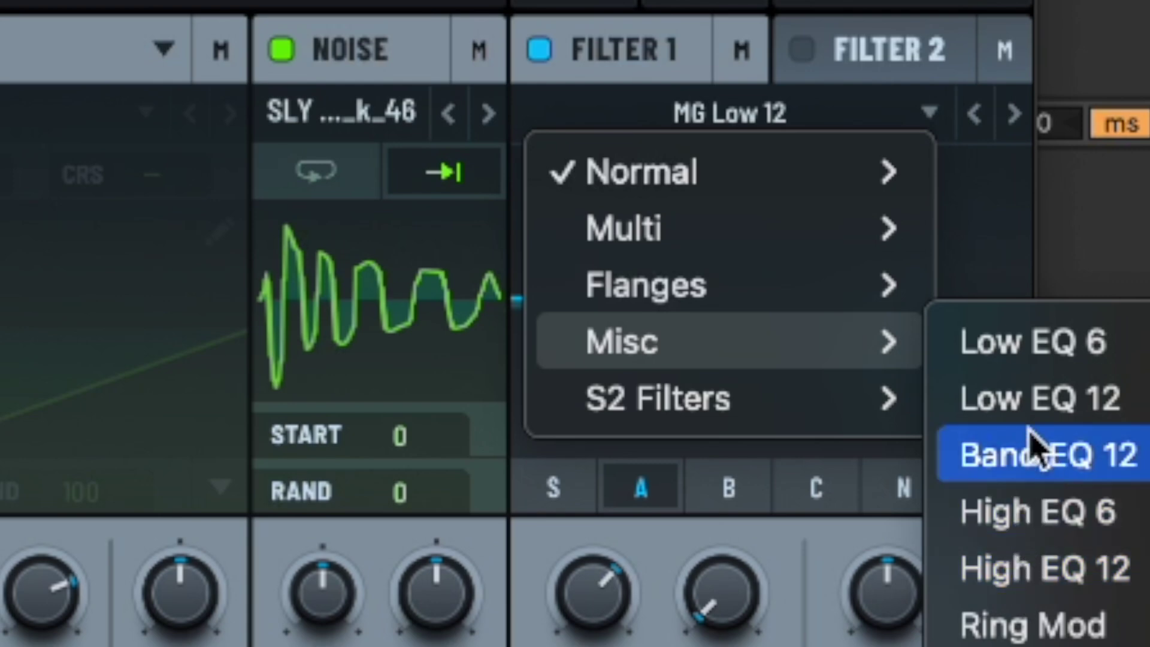
mouse_move(738, 405)
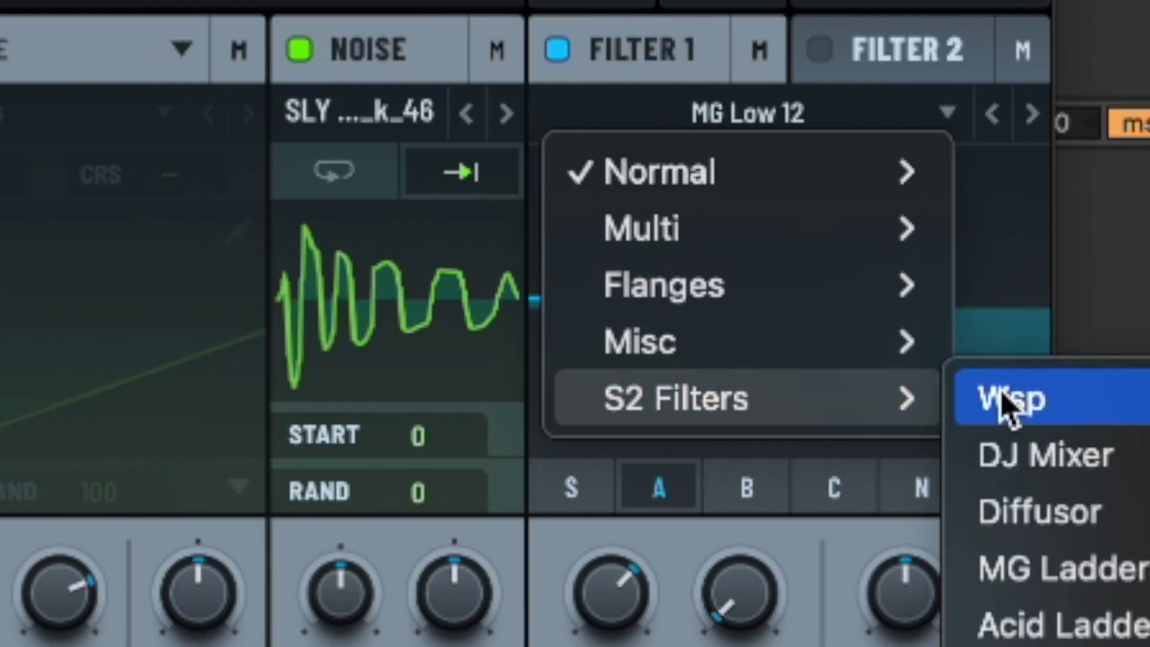
left_click(1044, 410)
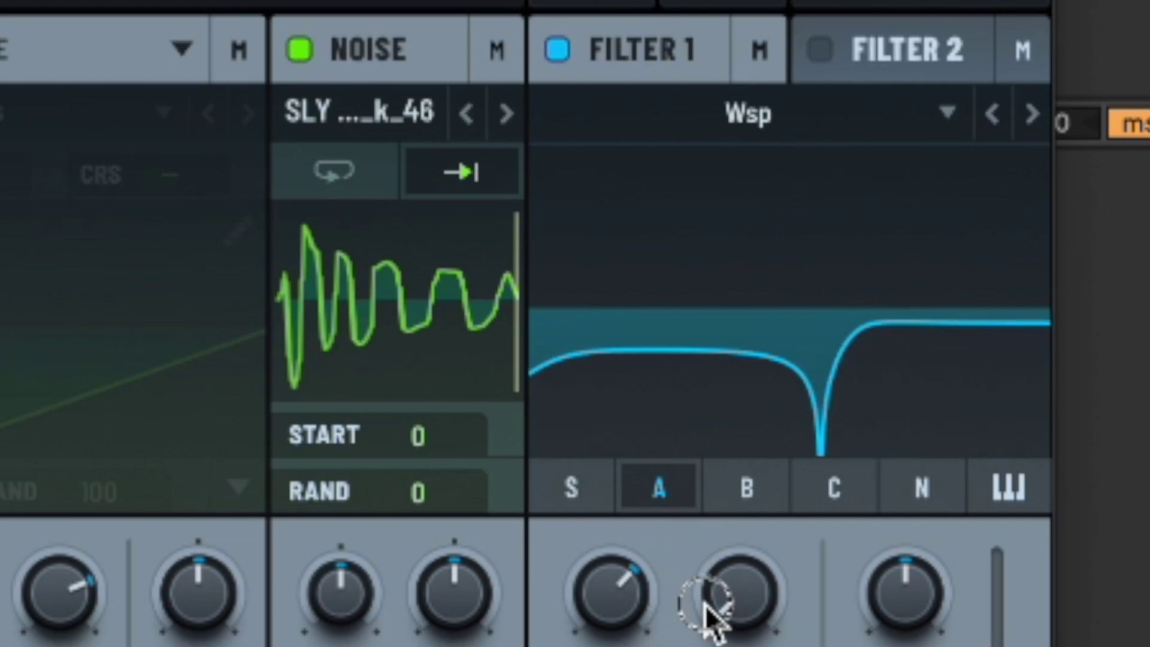
left_click(749, 114)
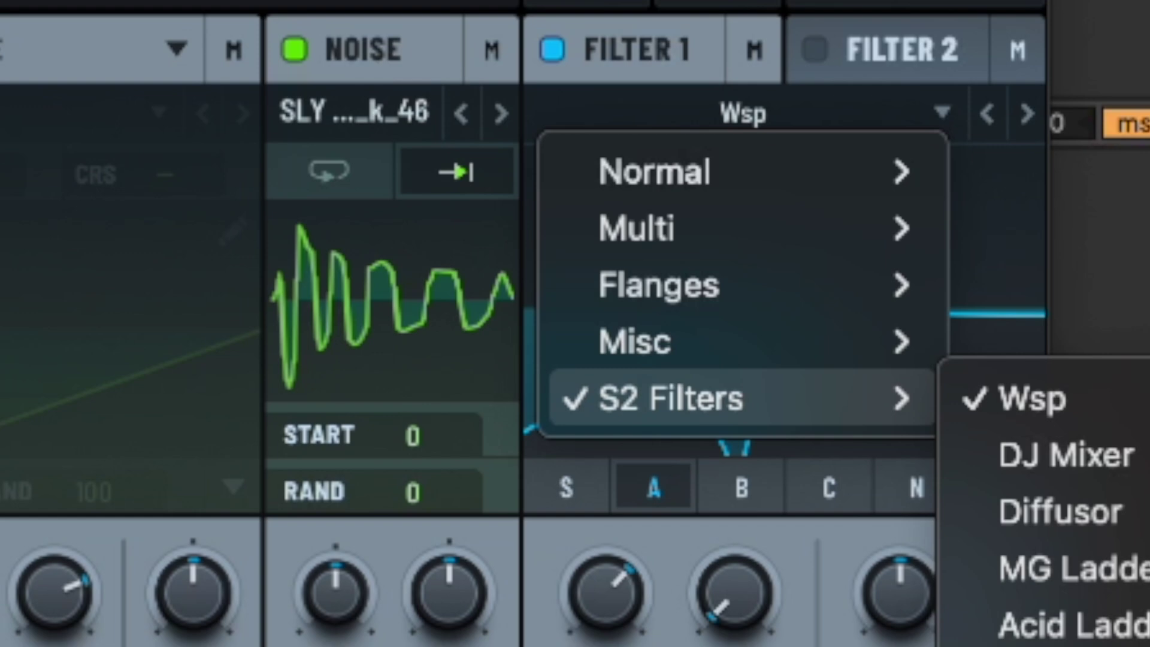
left_click(1060, 513)
Set Filter 1 to the Comb 2 type and lower its cutoff slightly
left_click(791, 115)
mouse_move(749, 424)
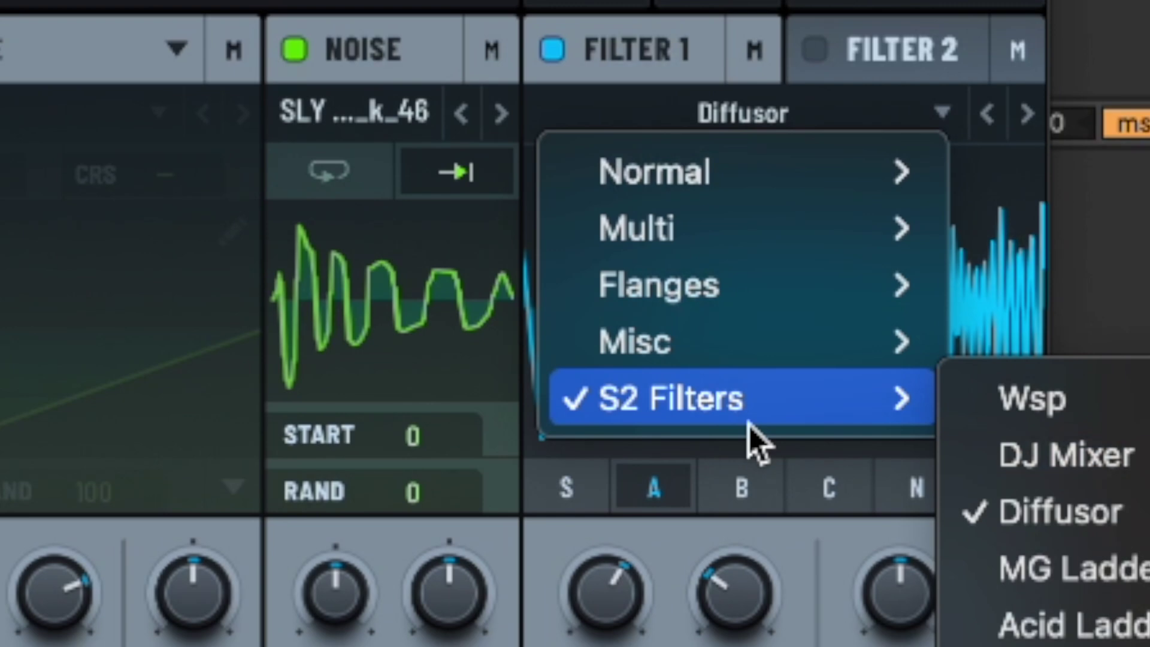
mouse_move(751, 363)
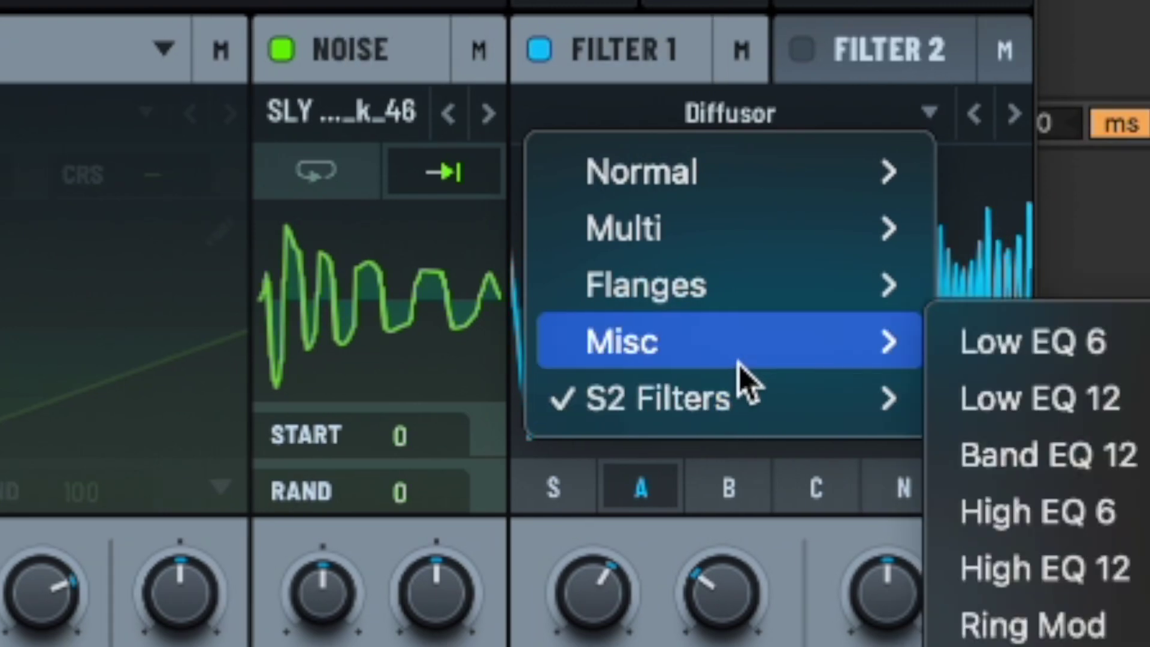
mouse_move(743, 397)
left_click(1043, 644)
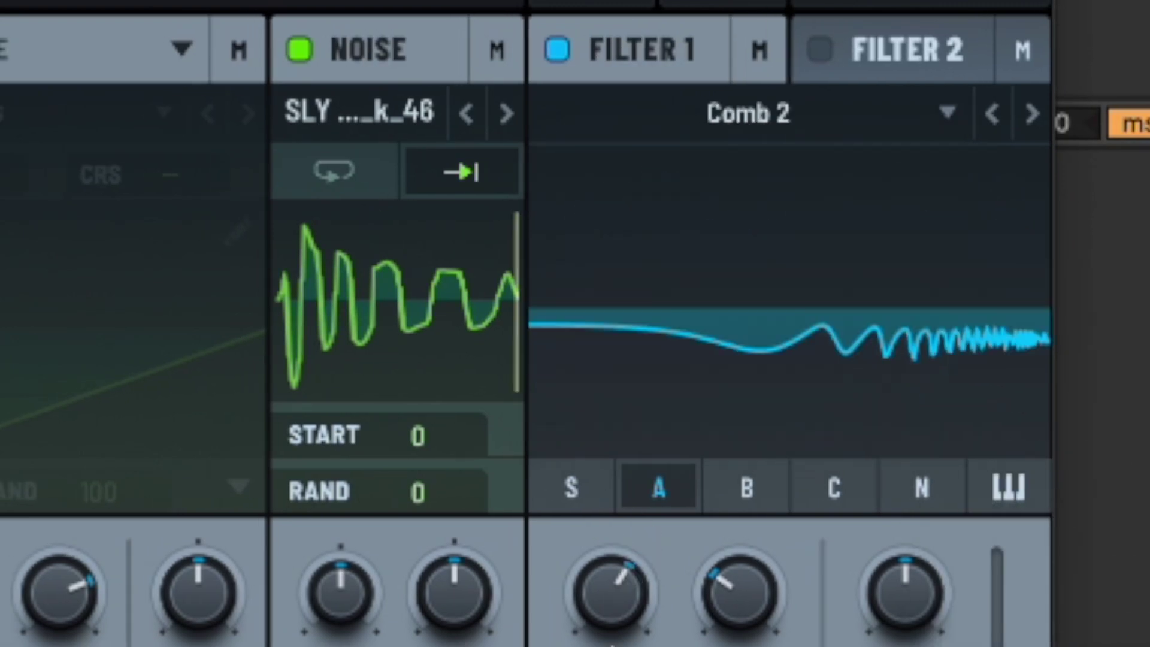
left_click_drag(628, 646, 612, 570)
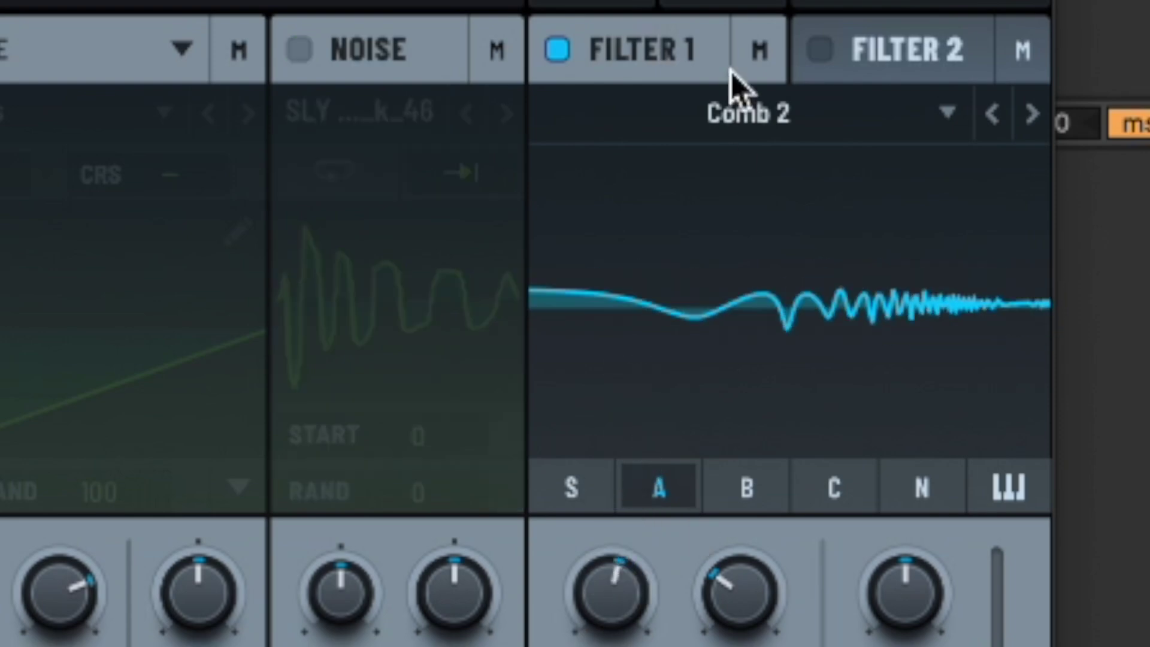
Set Filter 1 to the DJ Mixer type from the S2 Filters category and adjust its cutoff until the response is flat
left_click(743, 114)
mouse_move(718, 397)
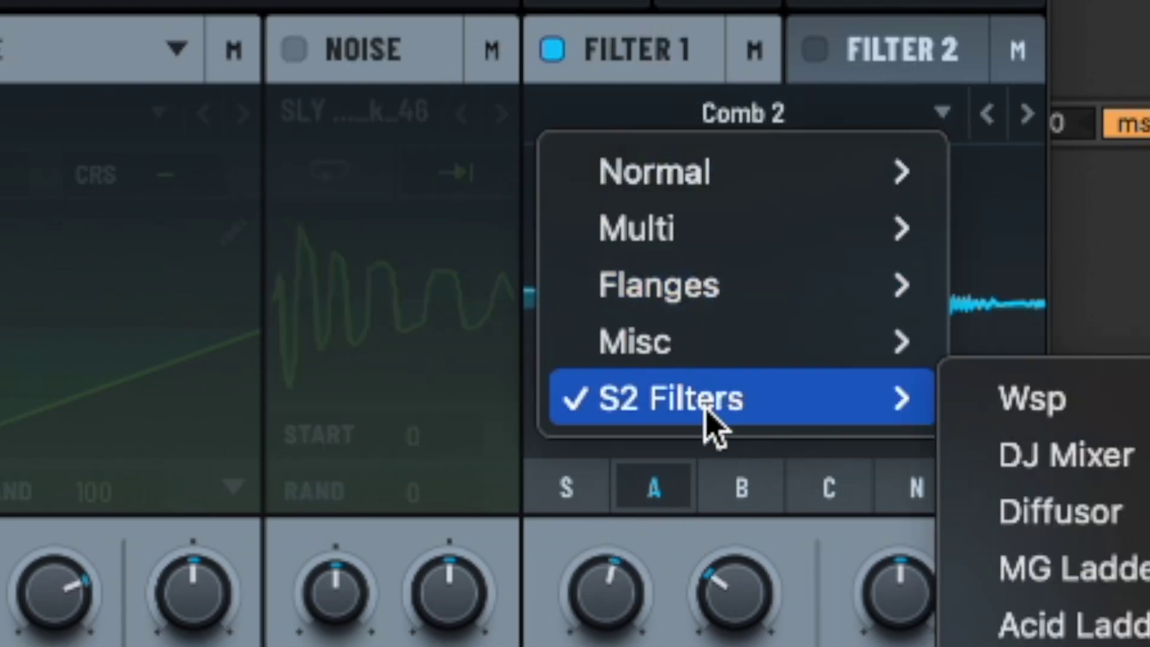
left_click(1132, 457)
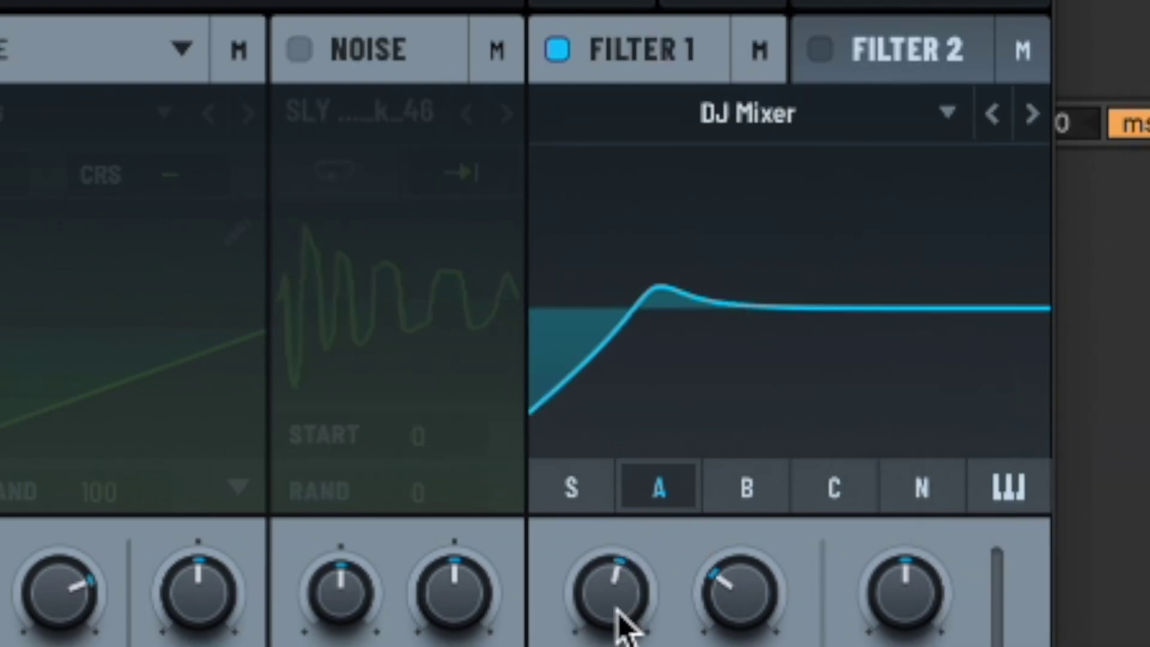
mouse_move(610, 616)
left_mouse_down()
mouse_move(614, 644)
mouse_move(596, 595)
mouse_move(593, 635)
mouse_move(575, 446)
mouse_move(642, 403)
mouse_move(616, 617)
left_mouse_up()
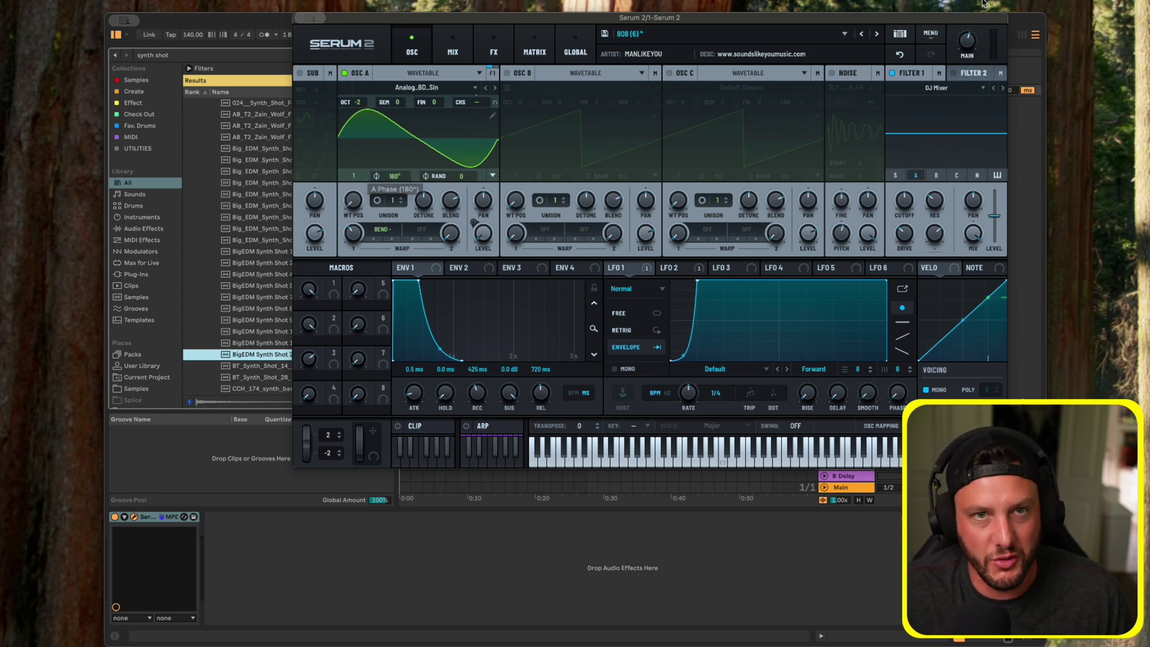
Look at the arpeggiator, then examine Clip 1's notes across the octaves and its Macro 1 lane in the clip editor
left_click(492, 429)
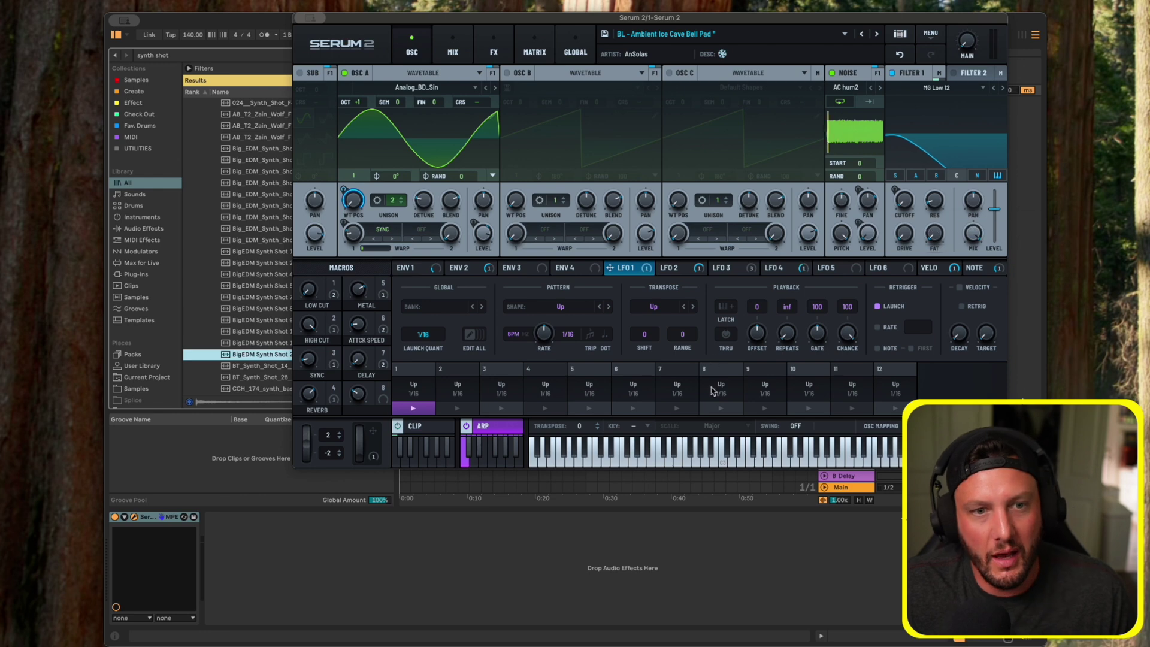
left_click(423, 425)
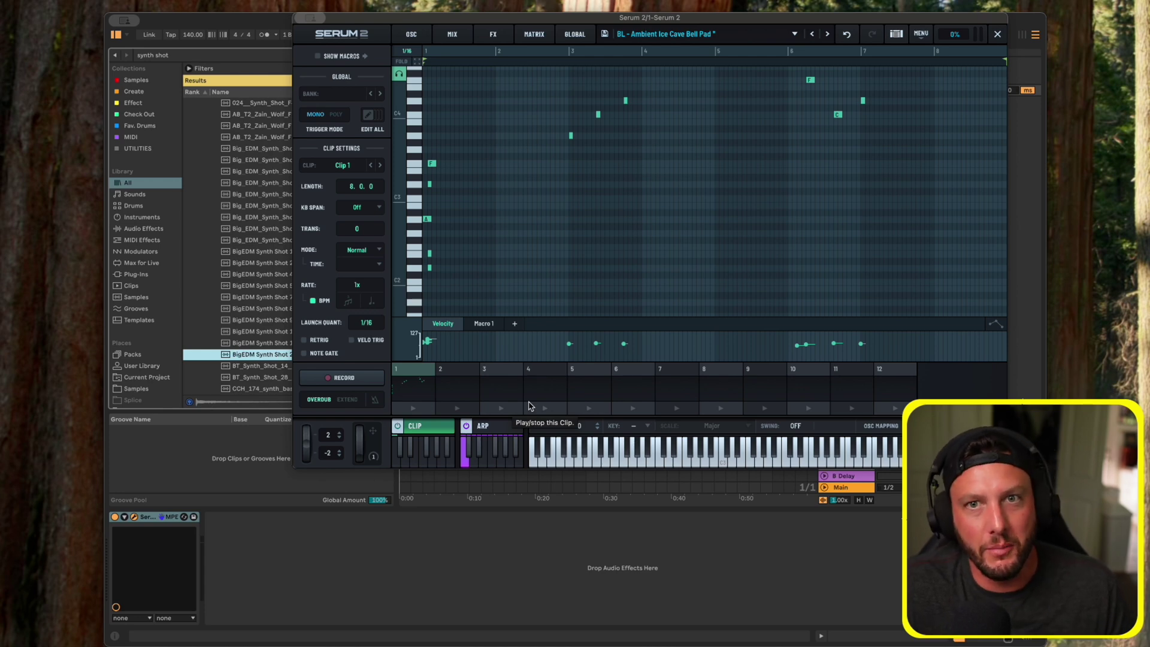
scroll(580, 248, "up", 5)
scroll(519, 210, "down", 5)
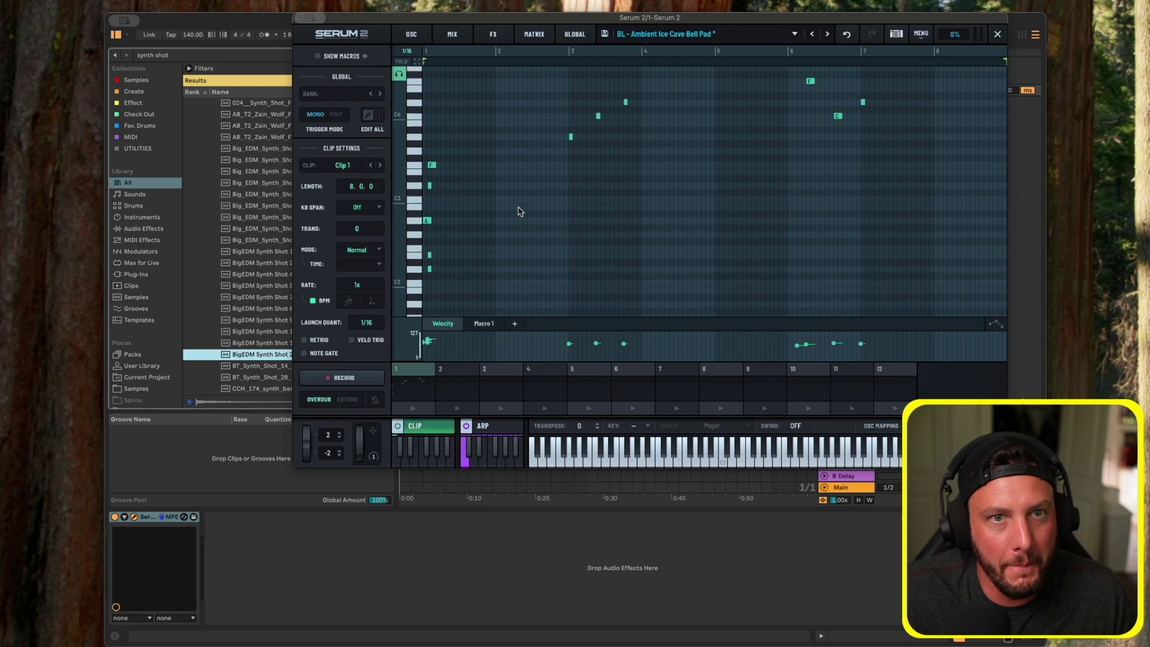
scroll(473, 228, "up", 4)
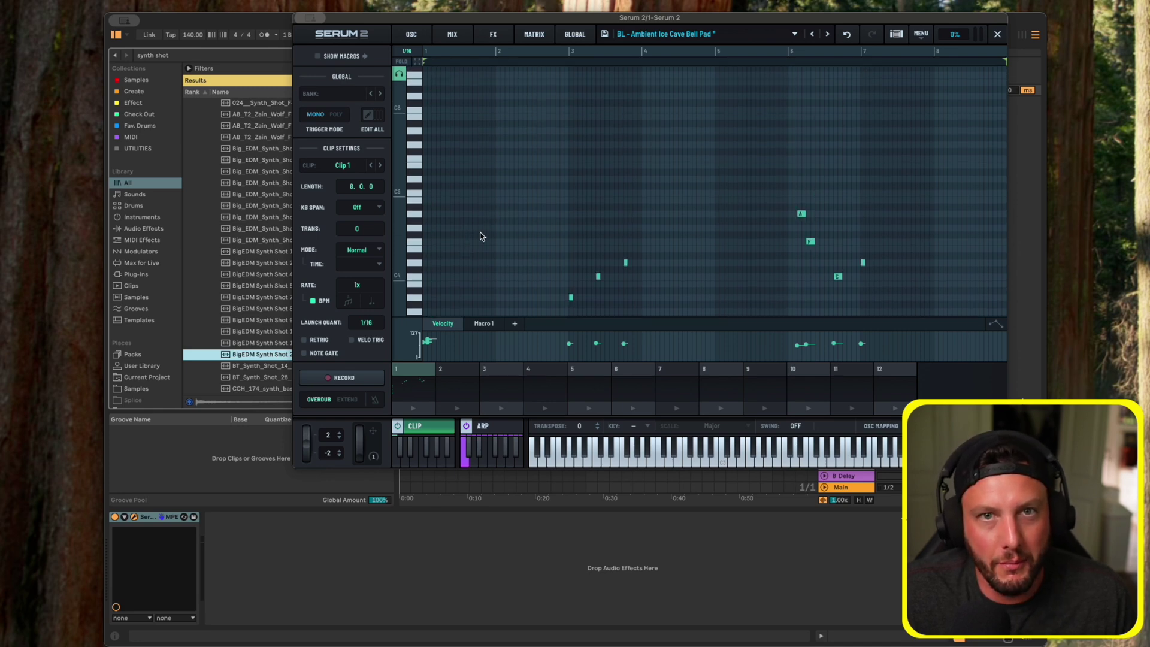
scroll(479, 236, "down", 8)
scroll(478, 236, "up", 5)
scroll(480, 237, "down", 1)
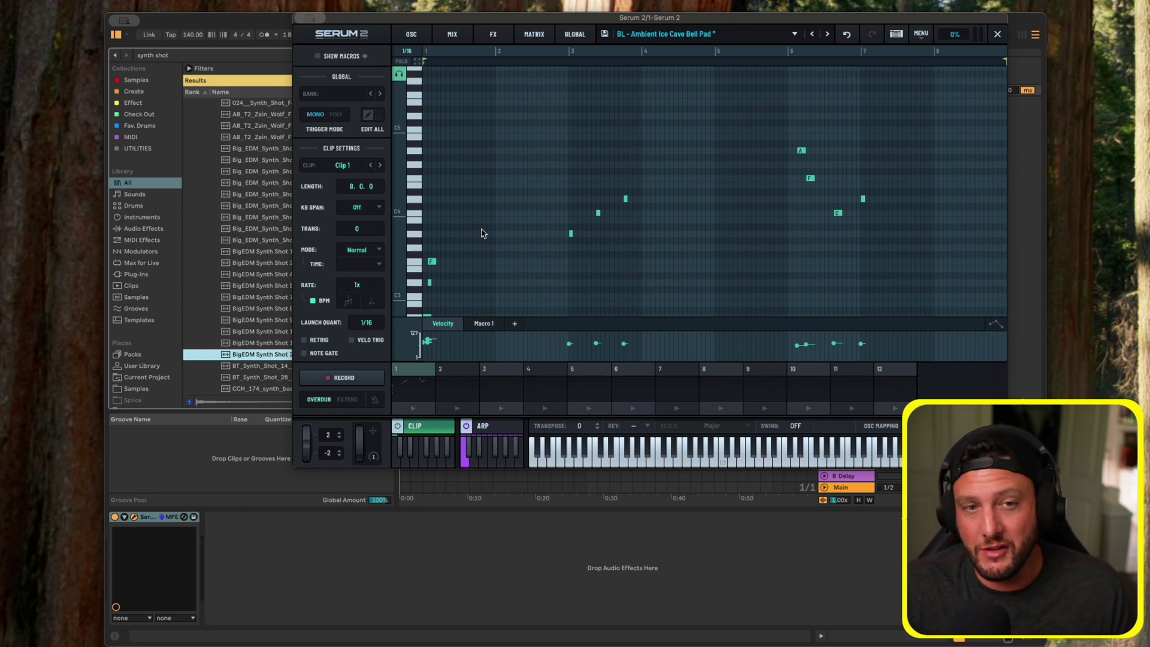
left_click(484, 323)
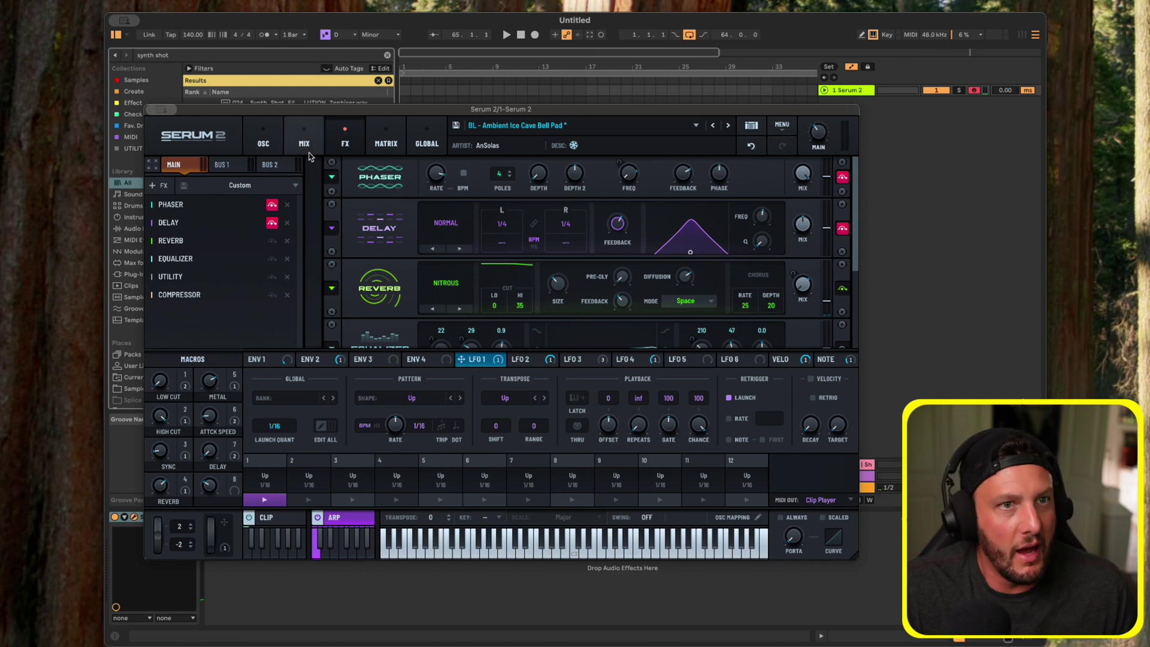
Show the mixer page to examine the oscillator, filter, bus and main channels of the Ambient Ice Cave Bell Pad preset
left_click(304, 141)
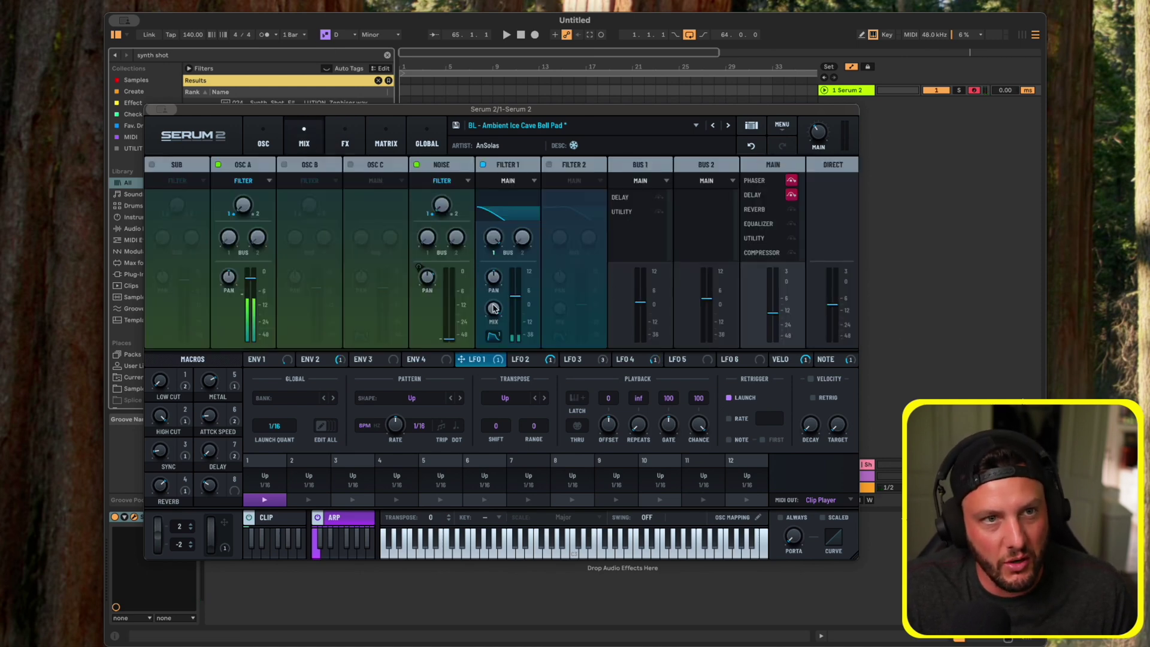